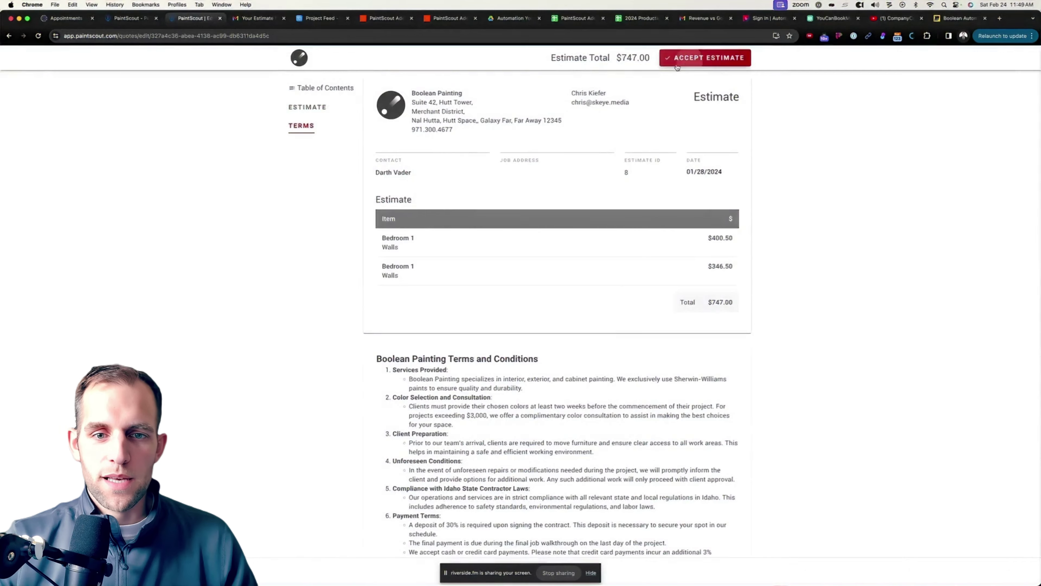
Sign and accept the $747.00 estimate, then bring up the Zapier quote-status zap.
{"action": "left_click", "coordinate": [705, 57]}
{"action": "left_click_drag", "start_coordinate": [456, 117], "coordinate": [595, 103]}
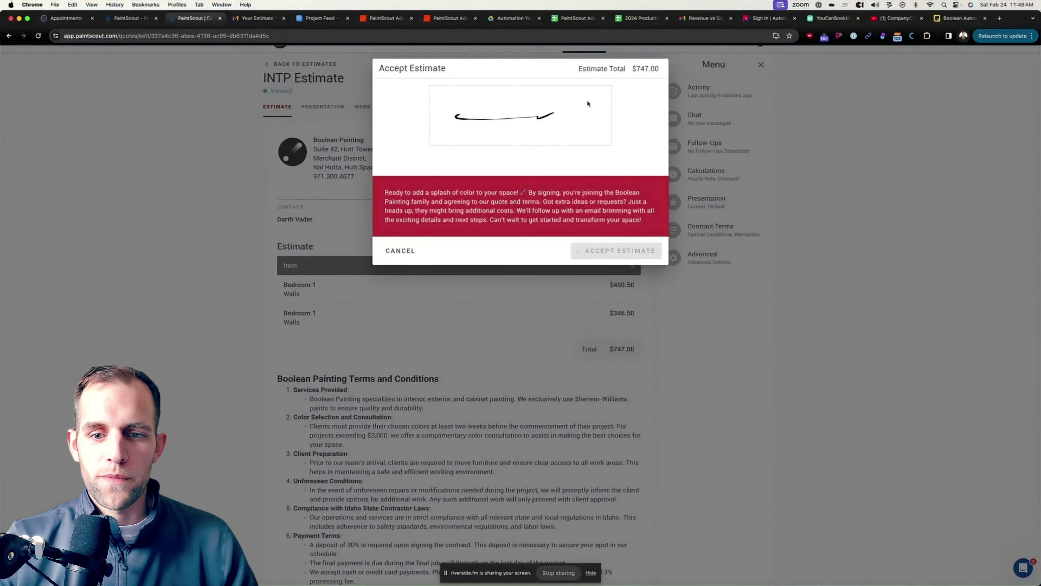
{"action": "left_click", "coordinate": [607, 256]}
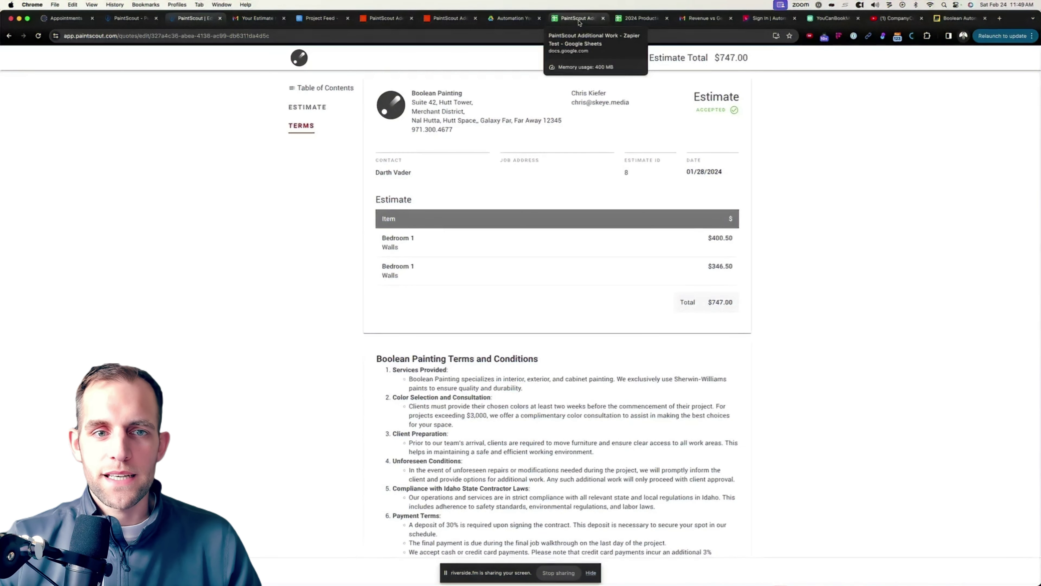
{"action": "left_click", "coordinate": [373, 19]}
{"action": "left_click", "coordinate": [451, 18]}
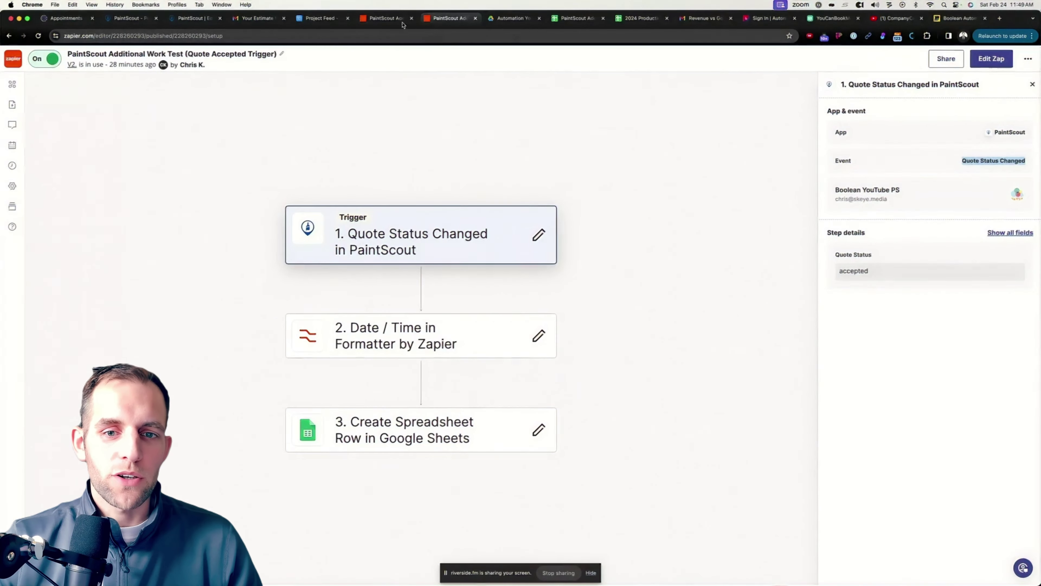
Go back to the estimates list and open estimate 8 for $747.00.
{"action": "left_click", "coordinate": [199, 20]}
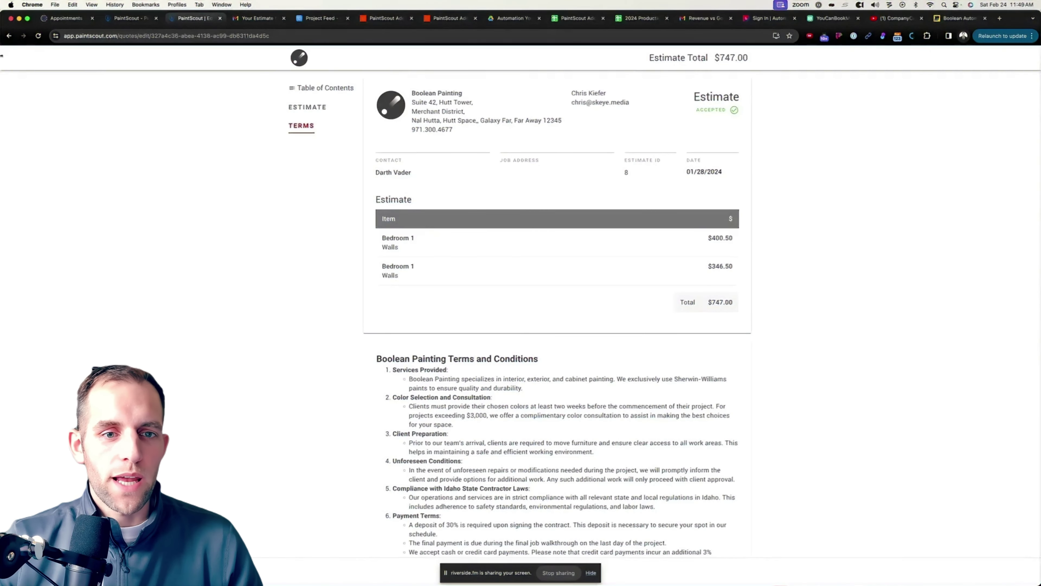
{"action": "left_click", "coordinate": [9, 37]}
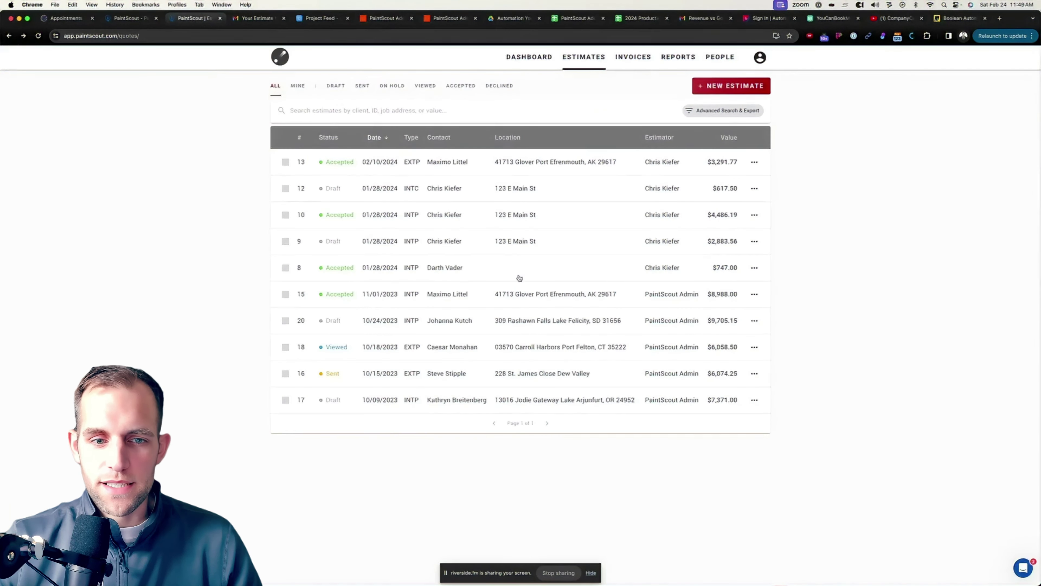
{"action": "left_click", "coordinate": [499, 273]}
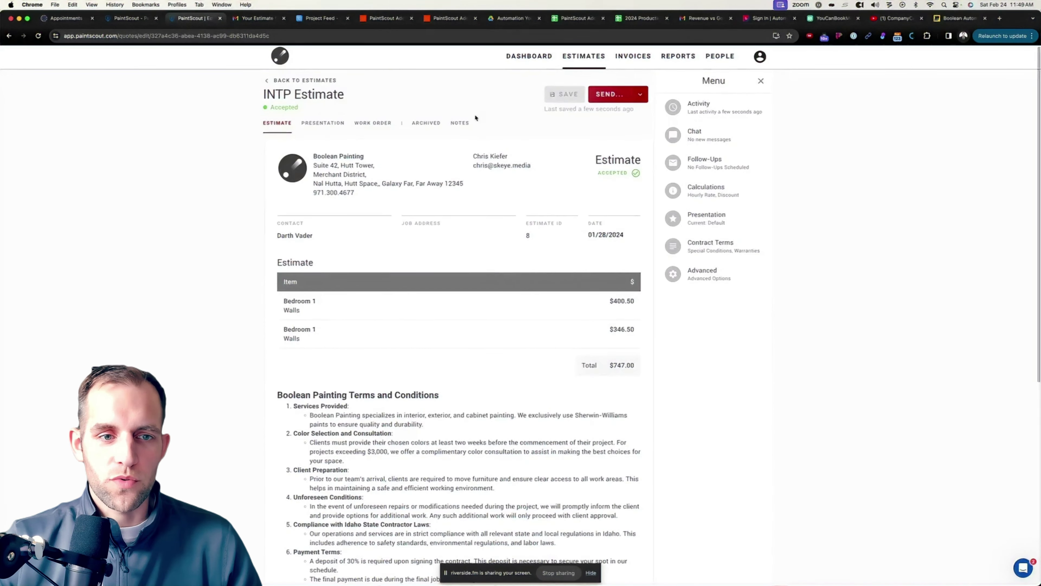
Review the status options and leave estimate 8 marked Accepted.
{"action": "left_click", "coordinate": [273, 110]}
{"action": "left_click", "coordinate": [456, 104]}
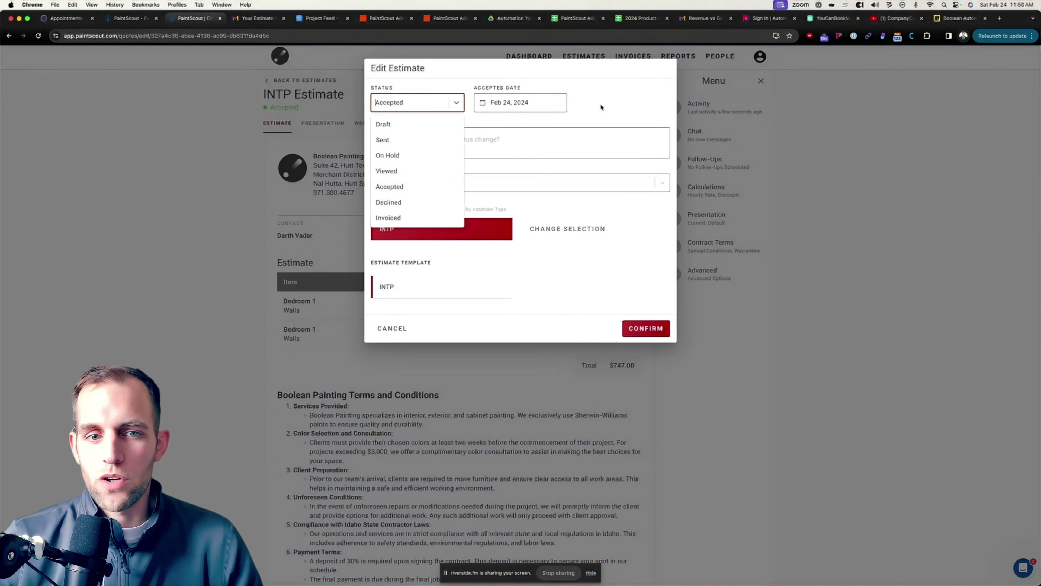
{"action": "left_click", "coordinate": [485, 88]}
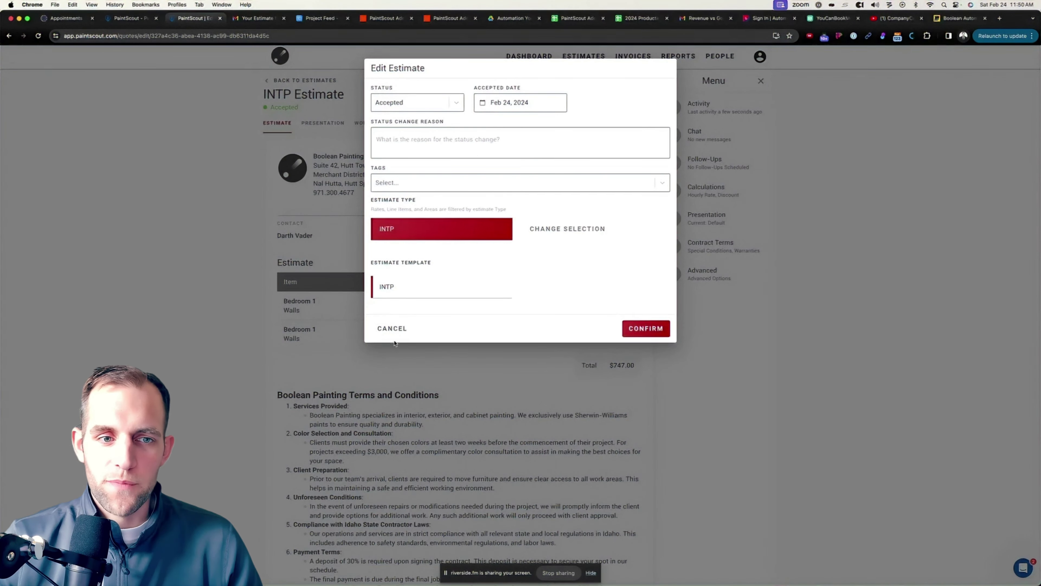
{"action": "left_click", "coordinate": [393, 329]}
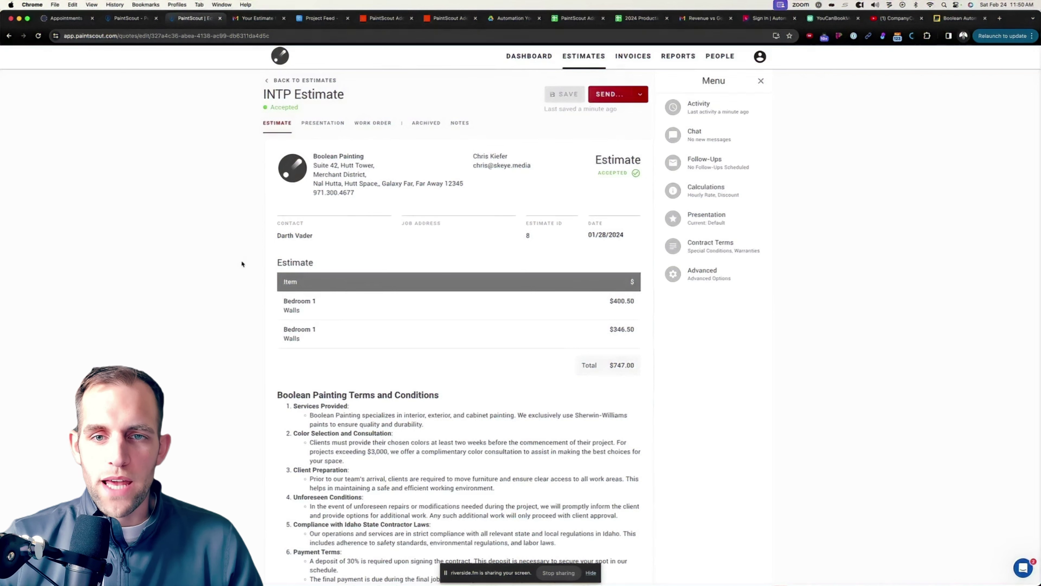
Open the run log of the Zapier quote-status zap.
{"action": "left_click", "coordinate": [385, 18]}
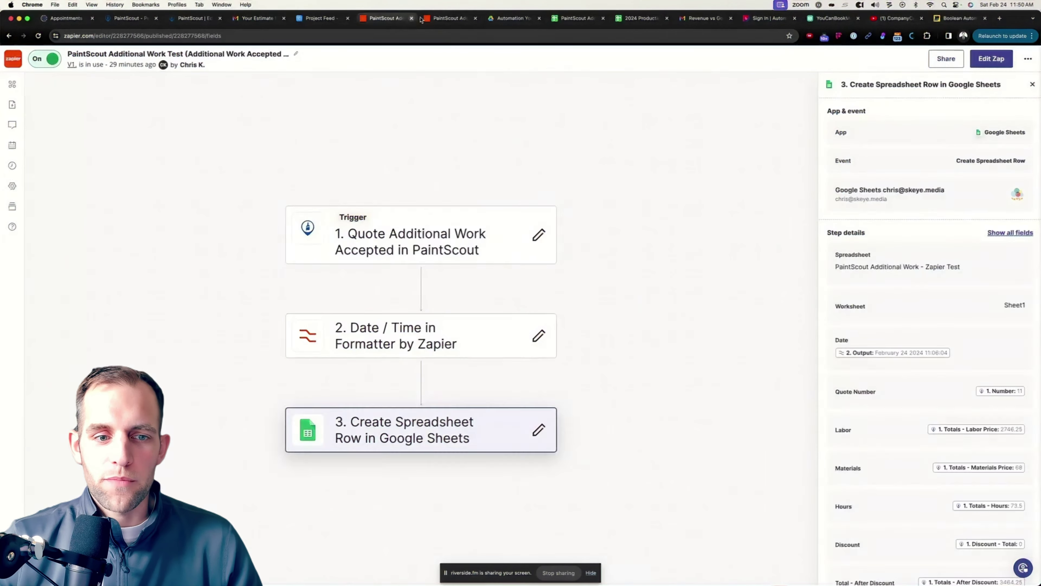
{"action": "left_click", "coordinate": [450, 18]}
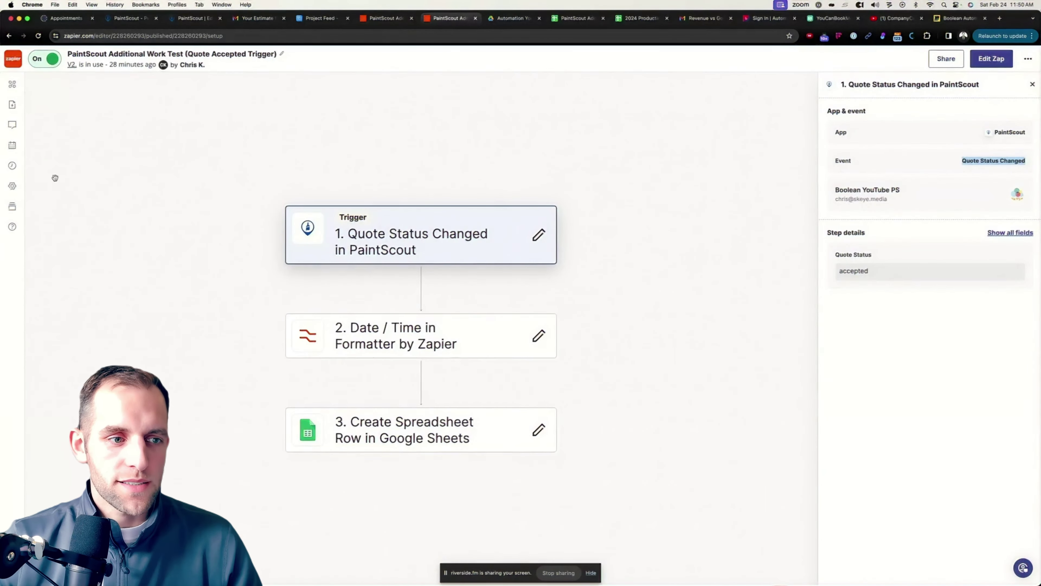
{"action": "left_click", "coordinate": [12, 166]}
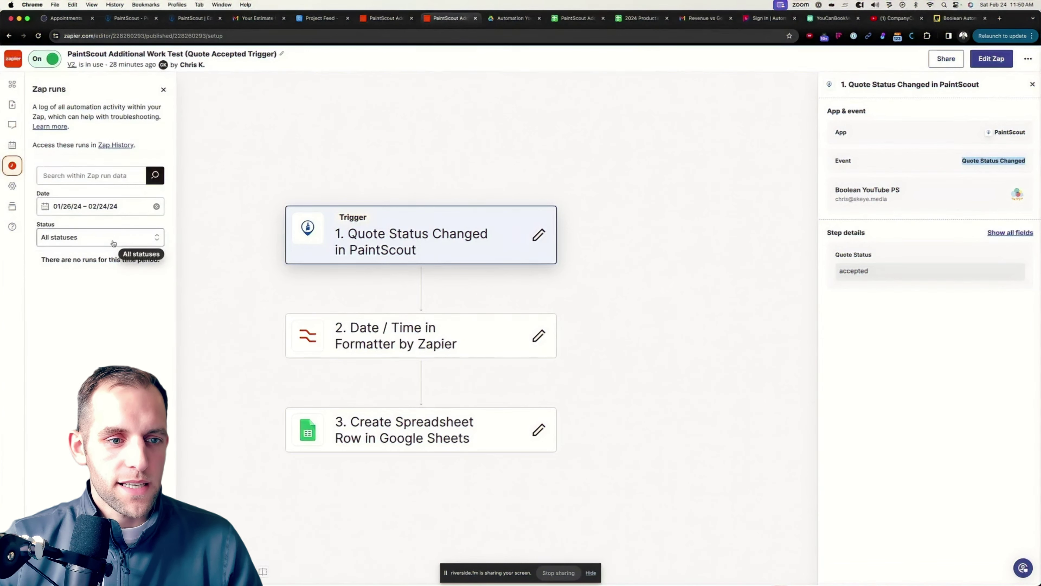
Check the status filter and view the successful 11:49:55 am run.
{"action": "left_click", "coordinate": [121, 238]}
{"action": "left_click", "coordinate": [185, 275]}
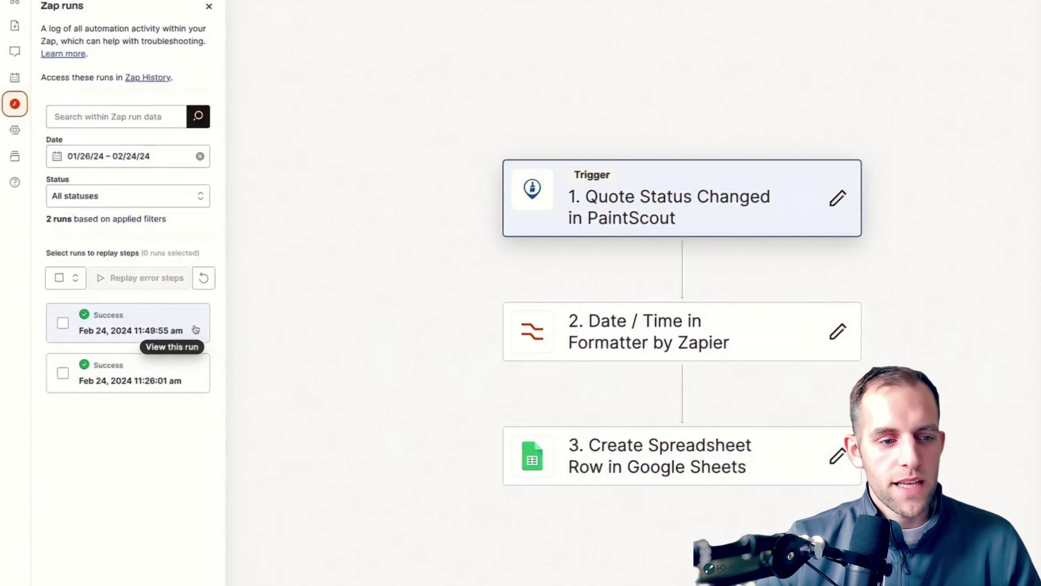
{"action": "left_click", "coordinate": [197, 329]}
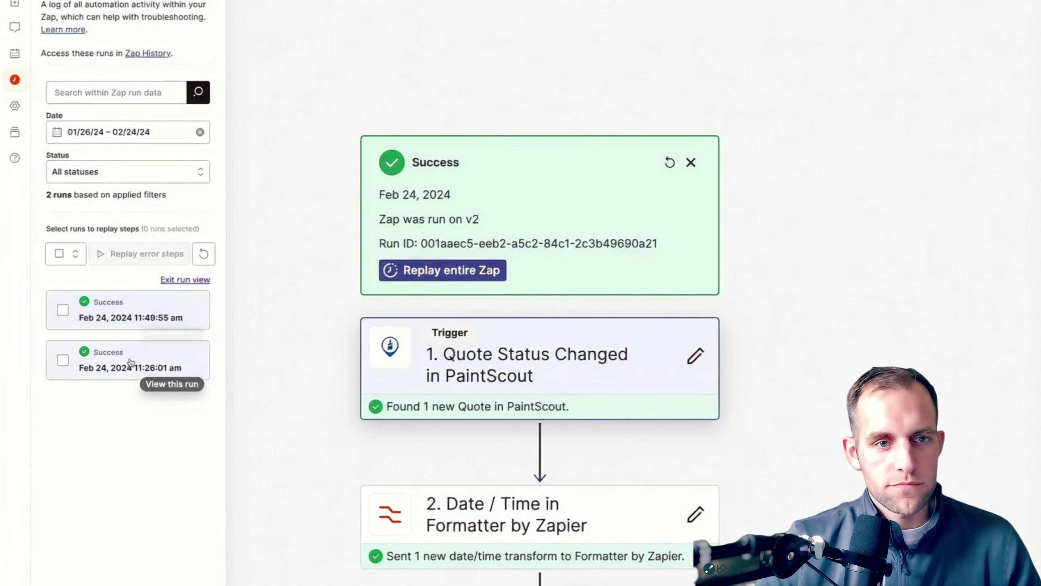
{"action": "left_click", "coordinate": [185, 18]}
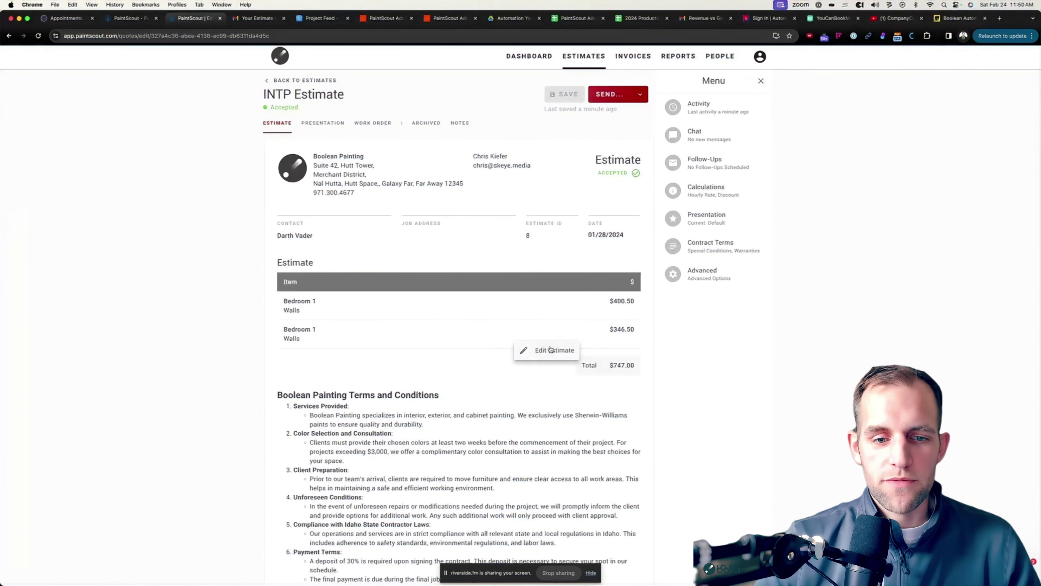
Edit the estimate and add a Stairwell area under Options.
{"action": "left_click", "coordinate": [551, 349]}
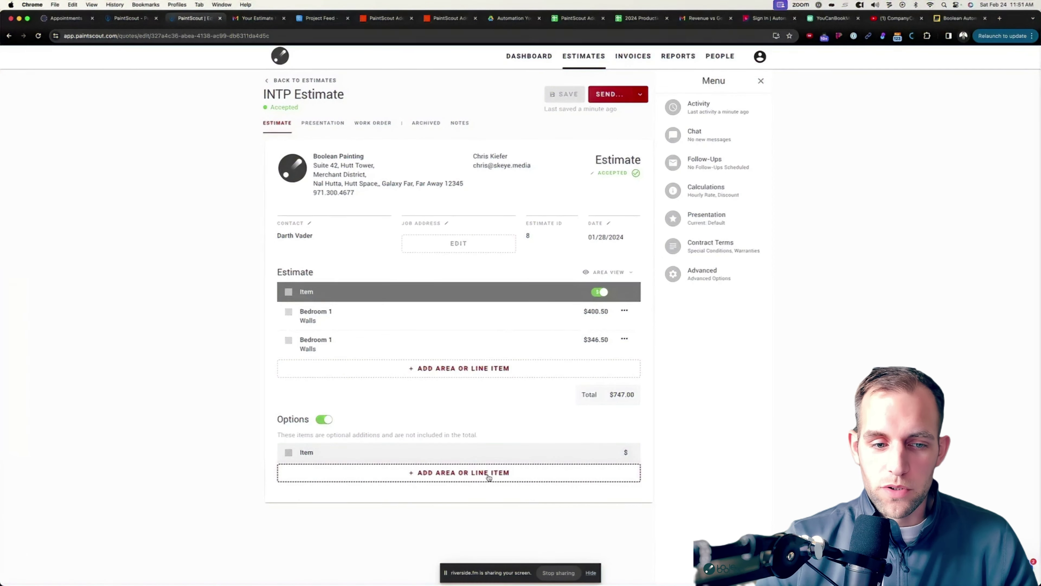
{"action": "left_click", "coordinate": [497, 479]}
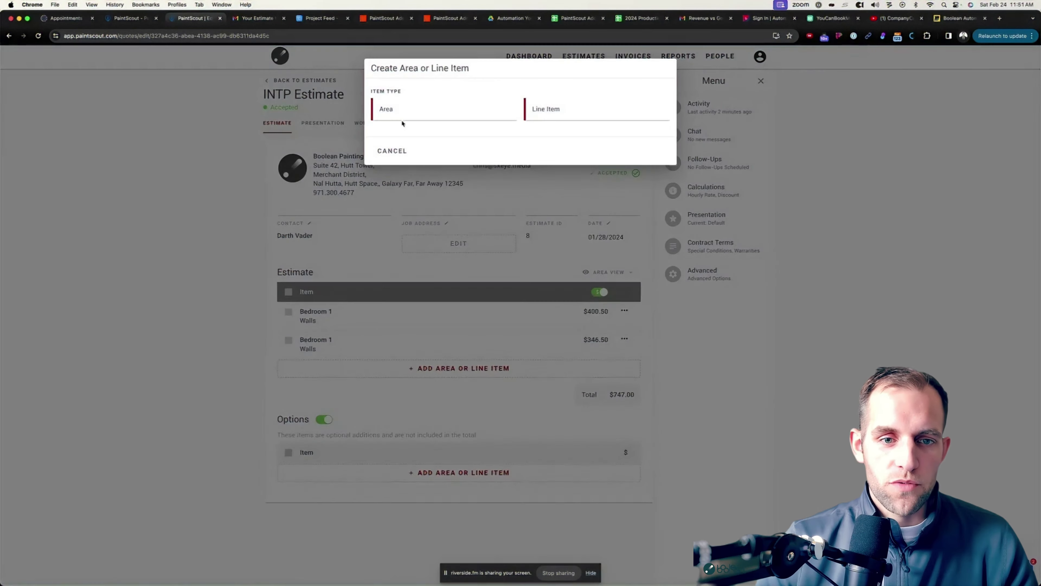
{"action": "left_click", "coordinate": [411, 116]}
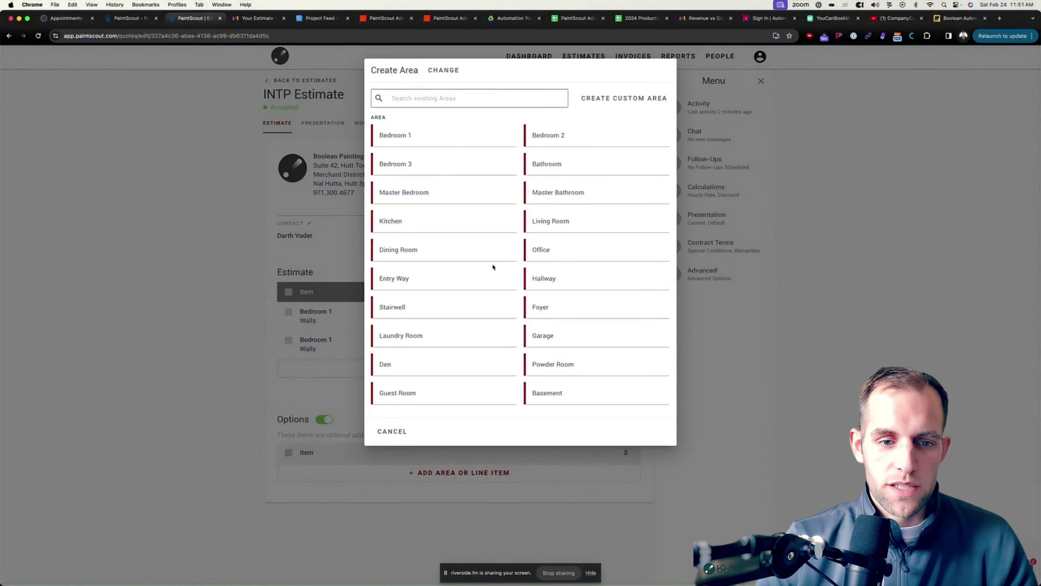
{"action": "left_click", "coordinate": [419, 313]}
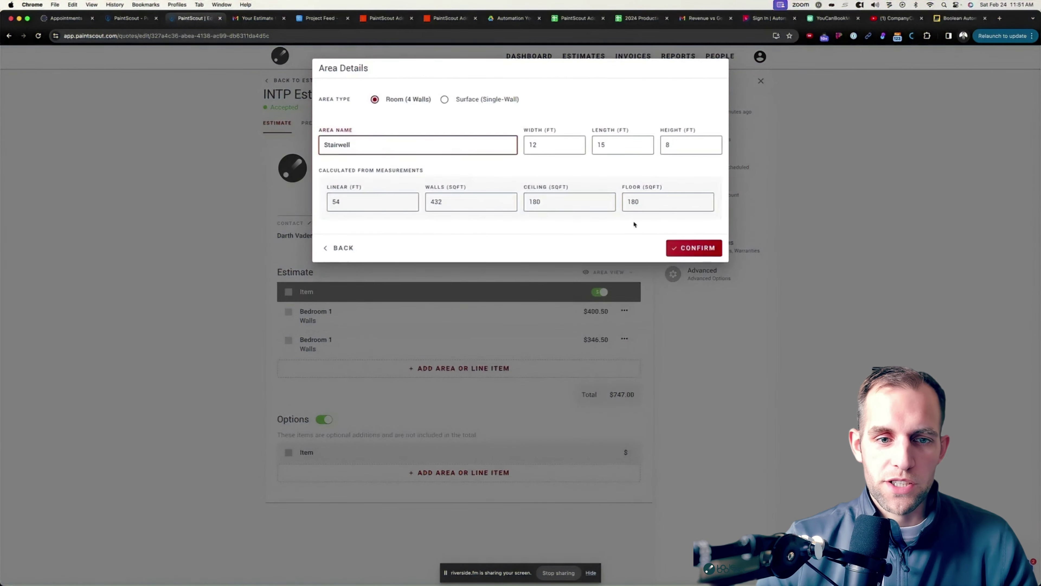
{"action": "left_click", "coordinate": [694, 247]}
Give Stairwell 8 ft Walls ($292.50) and move it to Additional Work.
{"action": "left_click", "coordinate": [439, 141]}
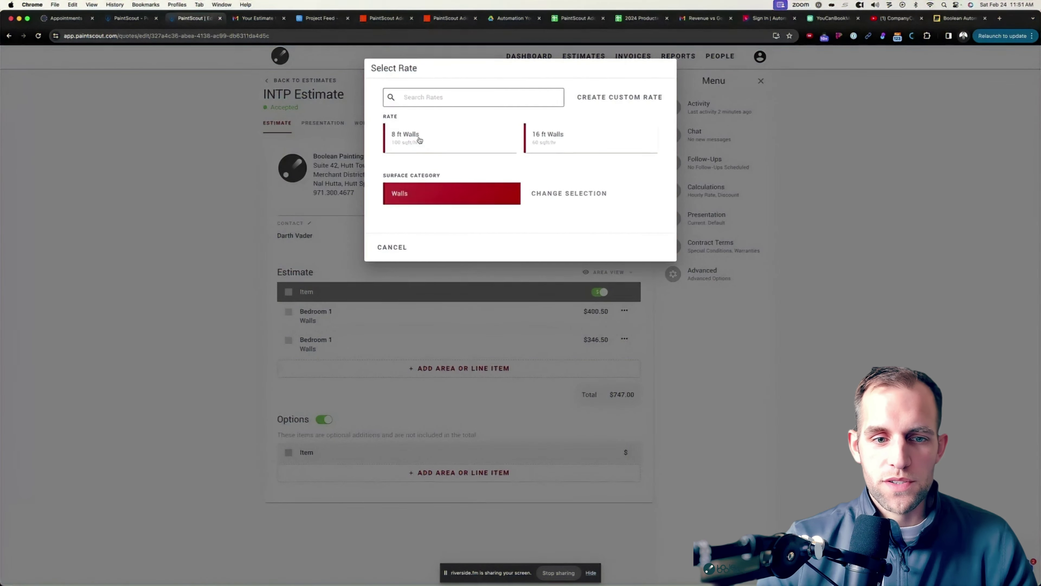
{"action": "left_click", "coordinate": [419, 140]}
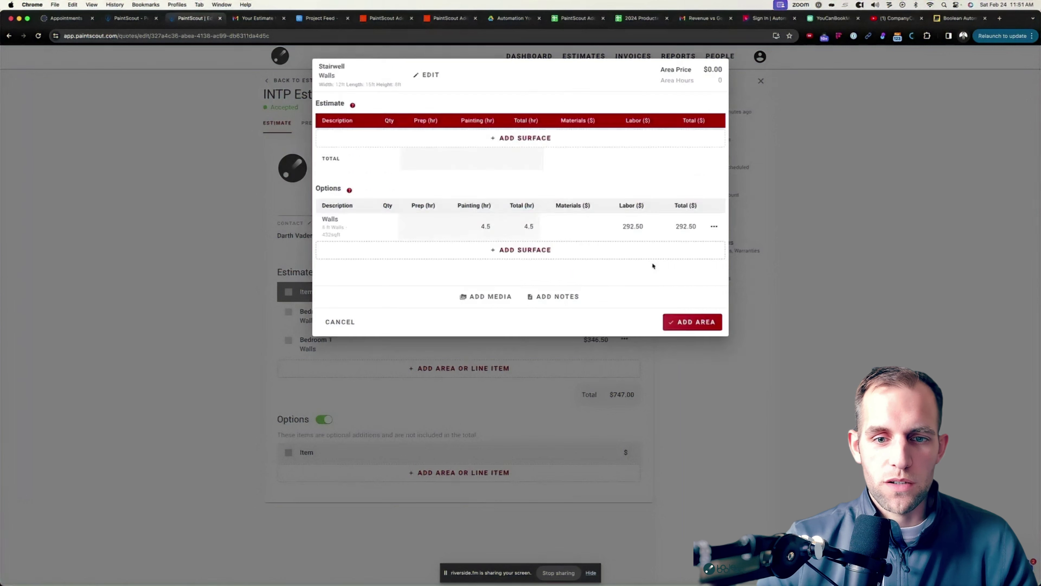
{"action": "left_click", "coordinate": [687, 322]}
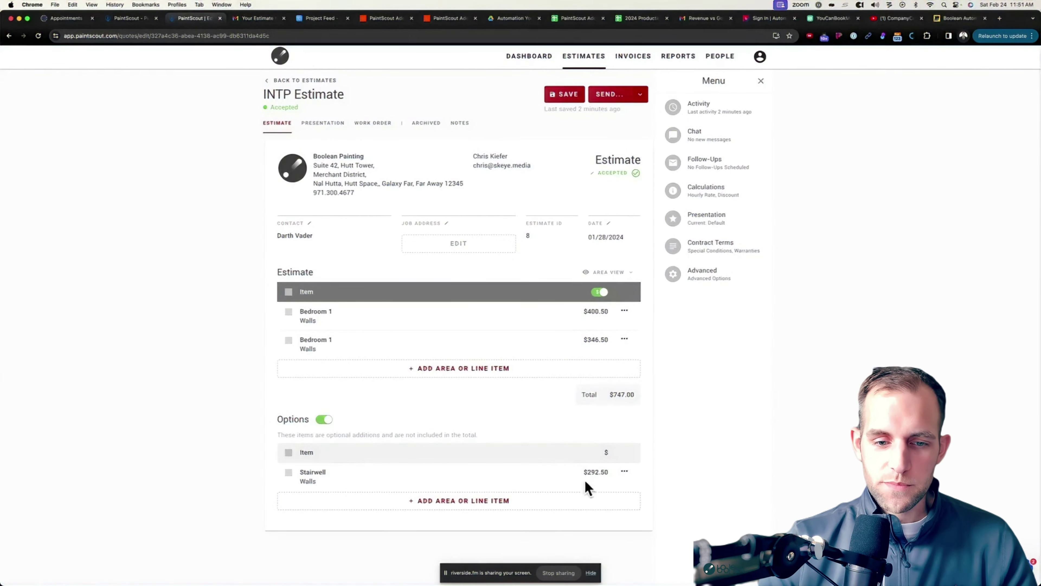
{"action": "left_click", "coordinate": [623, 471]}
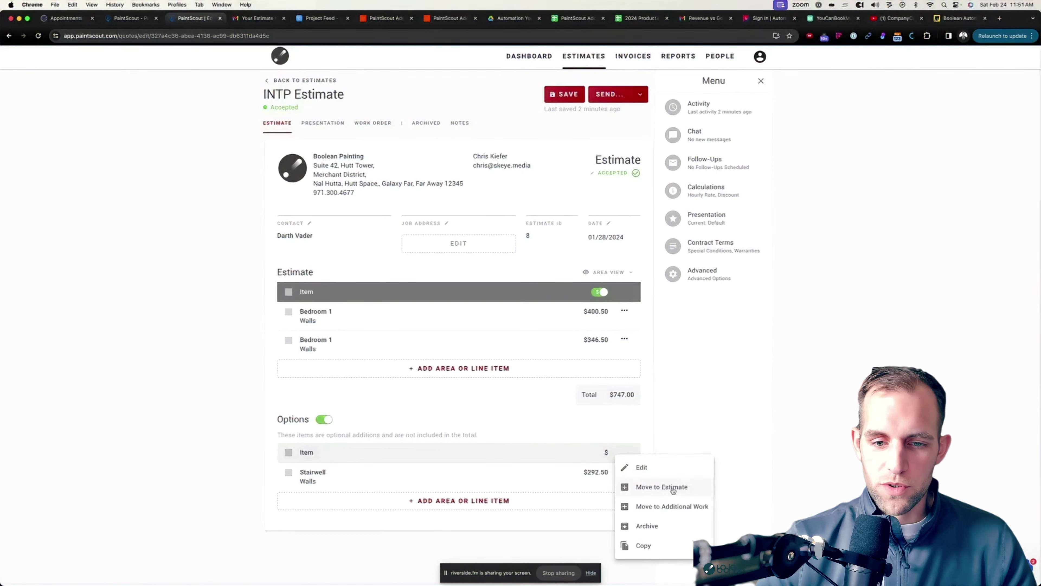
{"action": "left_click", "coordinate": [662, 506]}
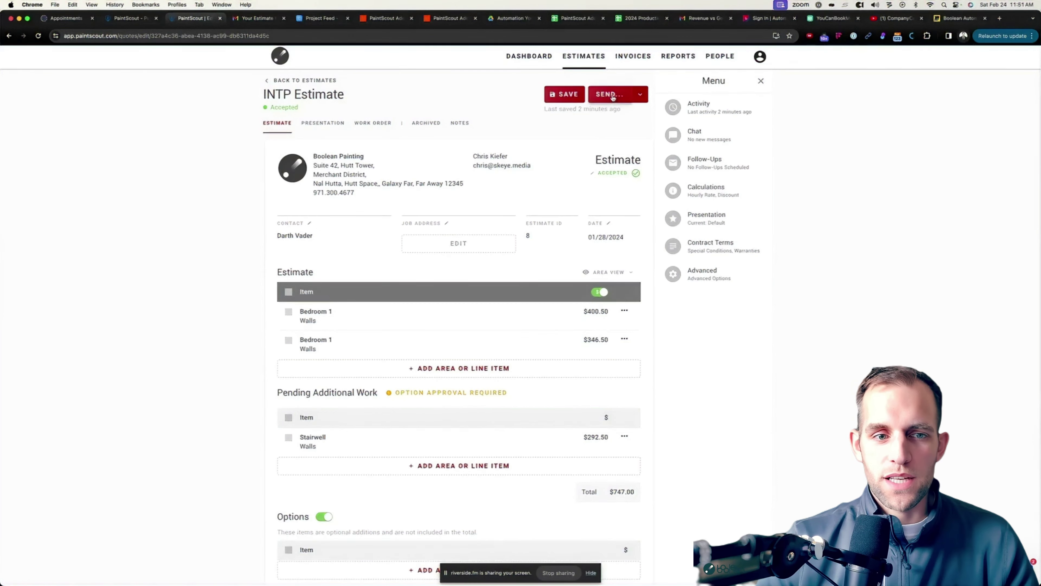
Enter the client's text-message phone number in the send form.
{"action": "left_click", "coordinate": [613, 97]}
{"action": "left_click", "coordinate": [437, 135]}
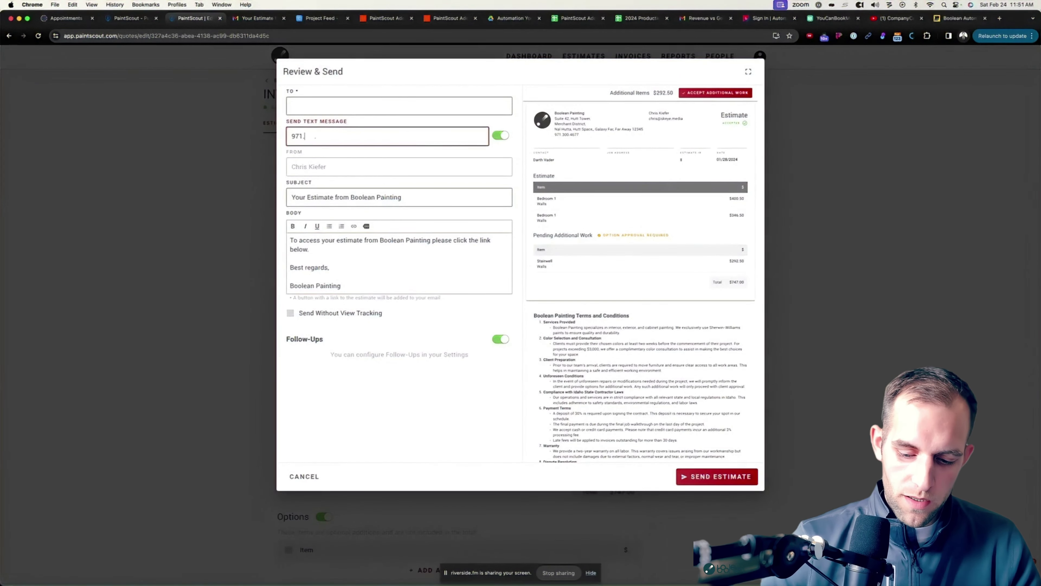
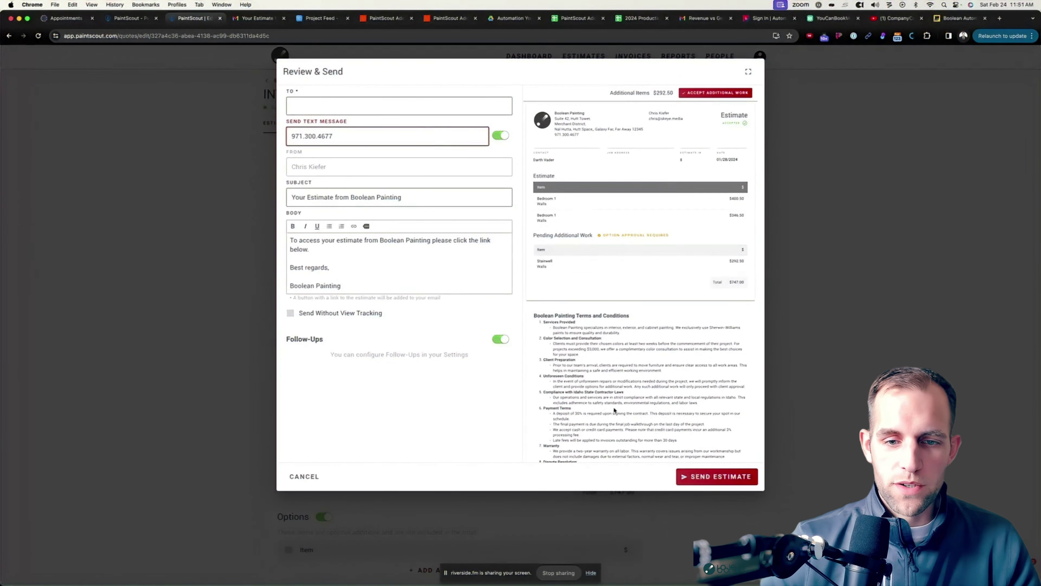
{"action": "left_click", "coordinate": [709, 477]}
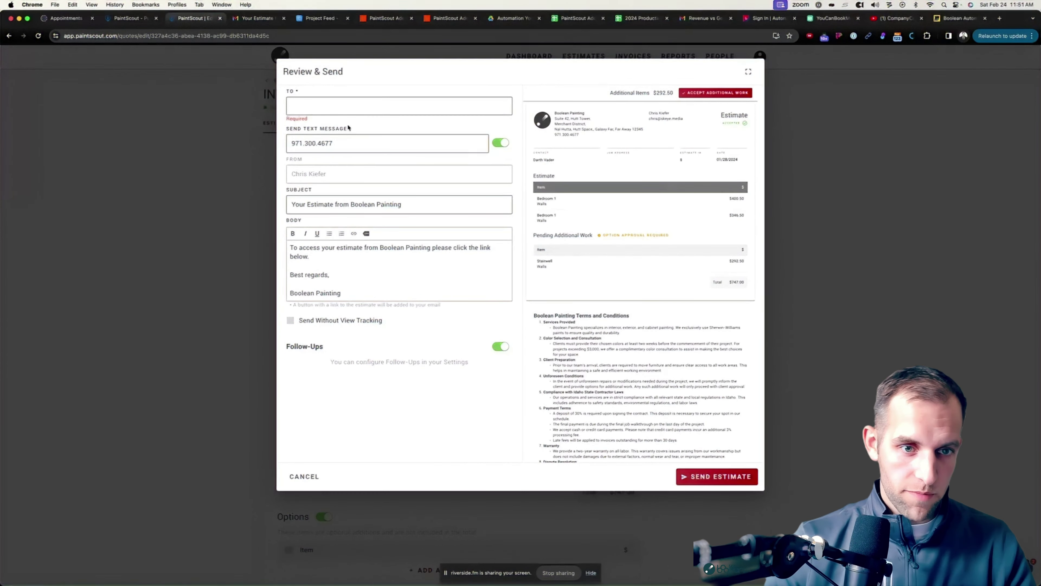
Add the client's e-mail as recipient and send the estimate.
{"action": "left_click", "coordinate": [346, 110]}
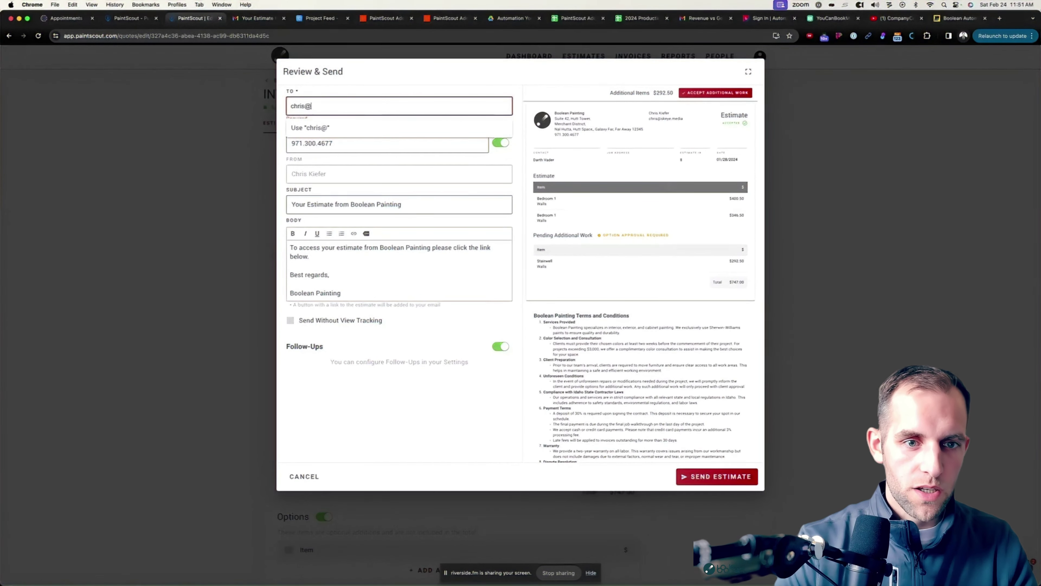
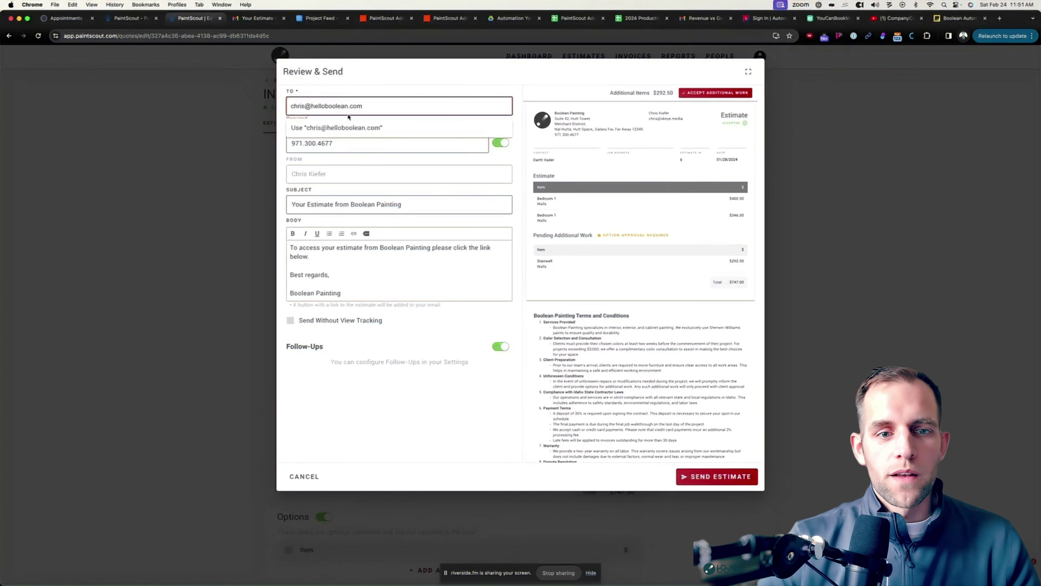
{"action": "key", "text": "Return"}
{"action": "left_click", "coordinate": [718, 476]}
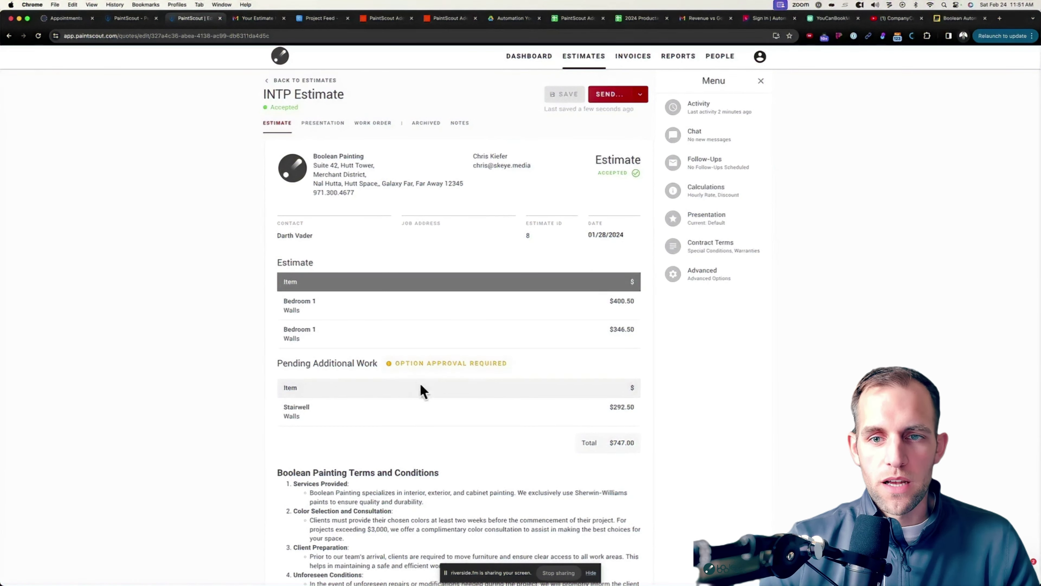
From the client preview, sign and accept the Stairwell additional work, bringing the total to $1,039.50.
{"action": "left_click", "coordinate": [640, 95]}
{"action": "left_click", "coordinate": [661, 108]}
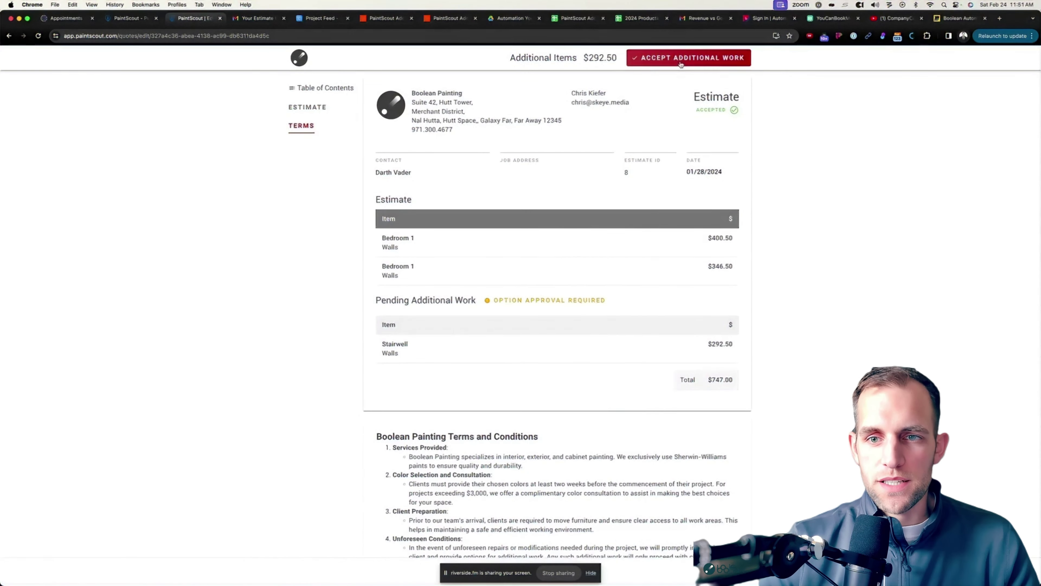
{"action": "left_click", "coordinate": [699, 57]}
{"action": "mouse_move", "coordinate": [471, 112]}
{"action": "left_mouse_down"}
{"action": "mouse_move", "coordinate": [463, 121]}
{"action": "mouse_move", "coordinate": [600, 119]}
{"action": "left_mouse_up"}
{"action": "left_click", "coordinate": [566, 232]}
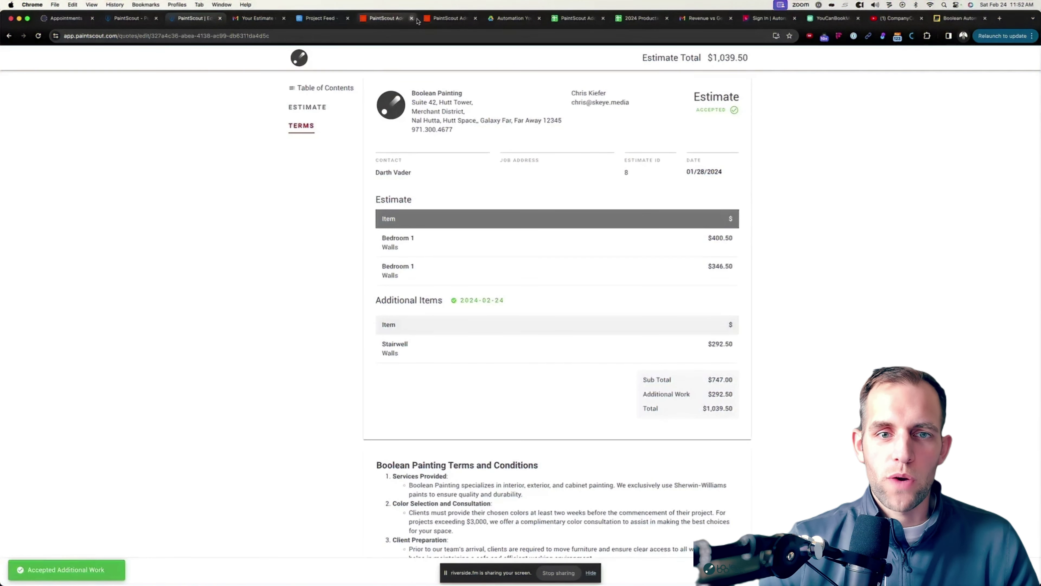
{"action": "left_click", "coordinate": [455, 19]}
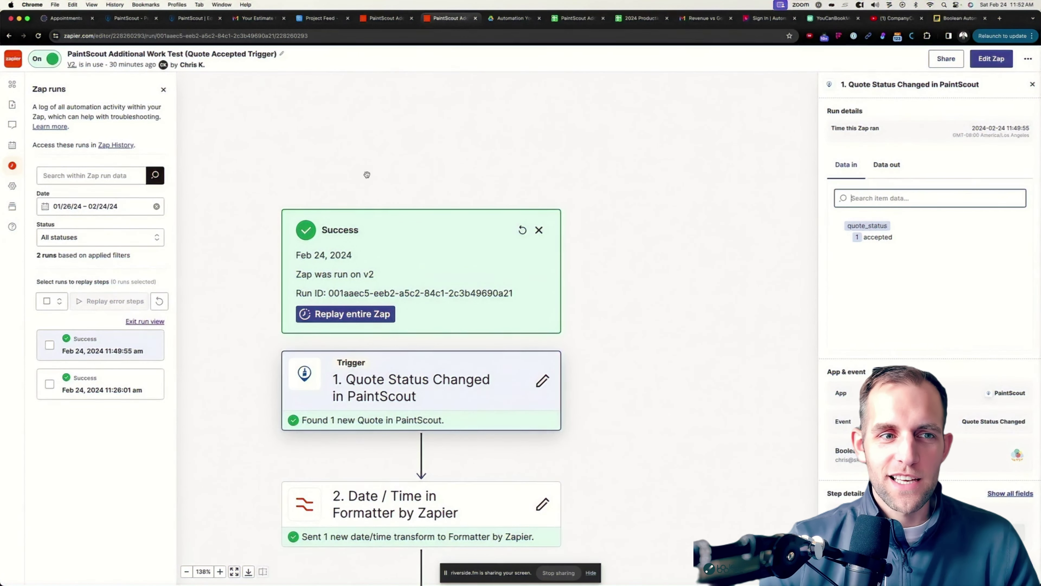
Reopen estimate 8 and review Stairwell under Additional Items with the $1,039.50 total.
{"action": "left_click", "coordinate": [203, 19]}
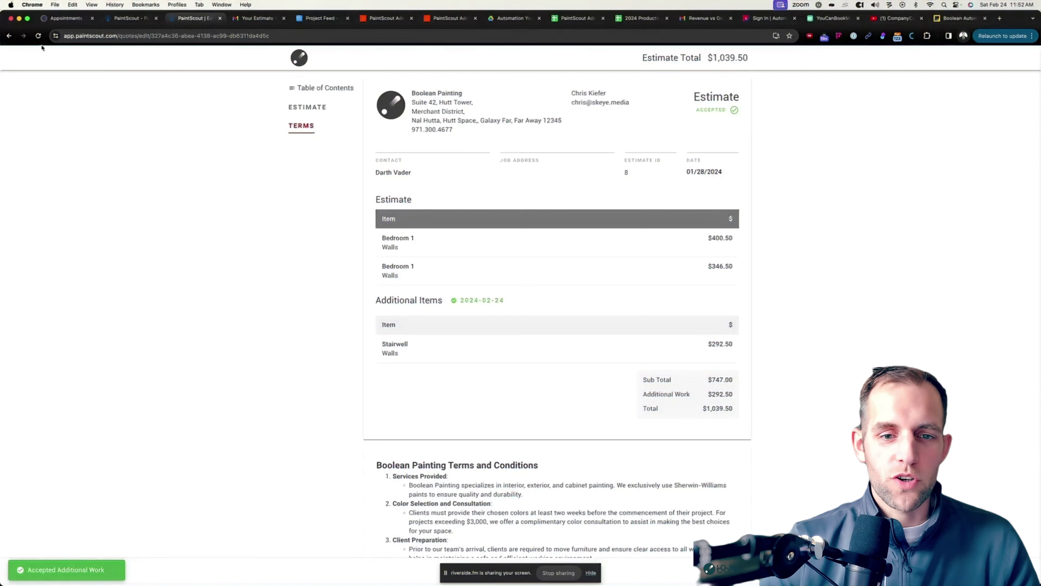
{"action": "left_click", "coordinate": [9, 36]}
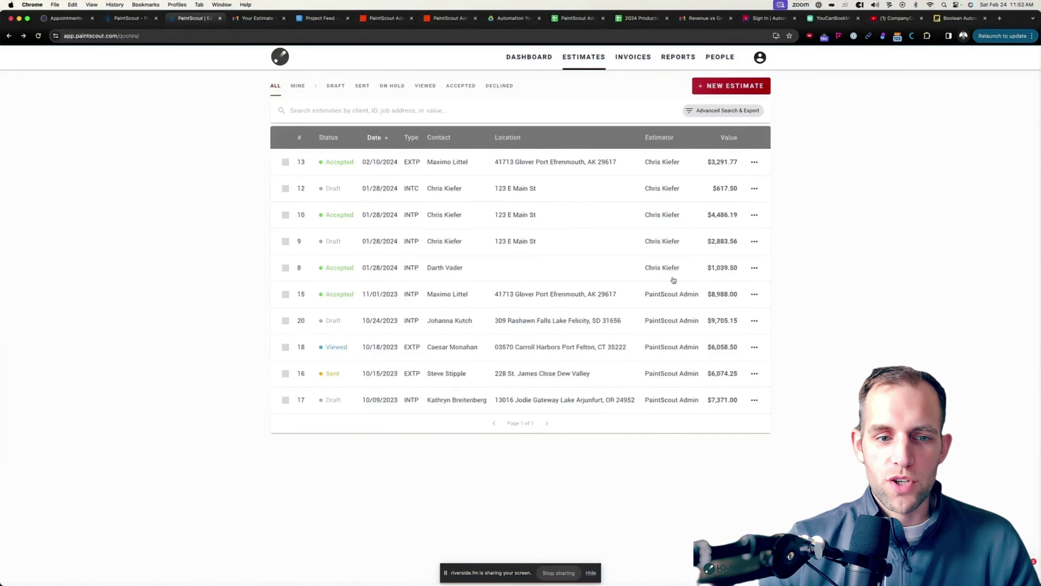
{"action": "left_click", "coordinate": [527, 271]}
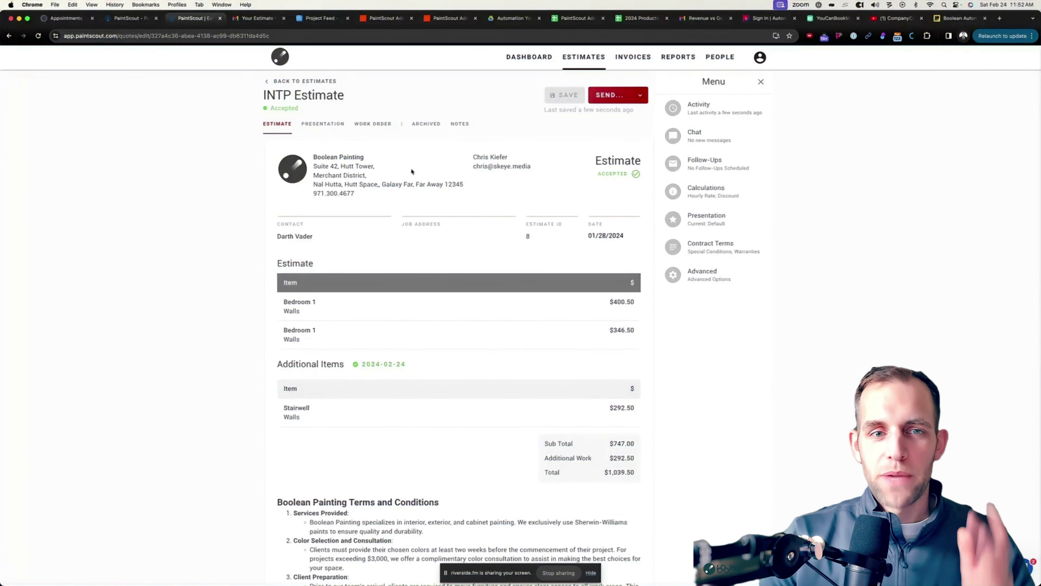
{"action": "scroll", "coordinate": [451, 205], "scroll_direction": "down", "scroll_amount": 3}
{"action": "scroll", "coordinate": [479, 250], "scroll_direction": "up", "scroll_amount": 5}
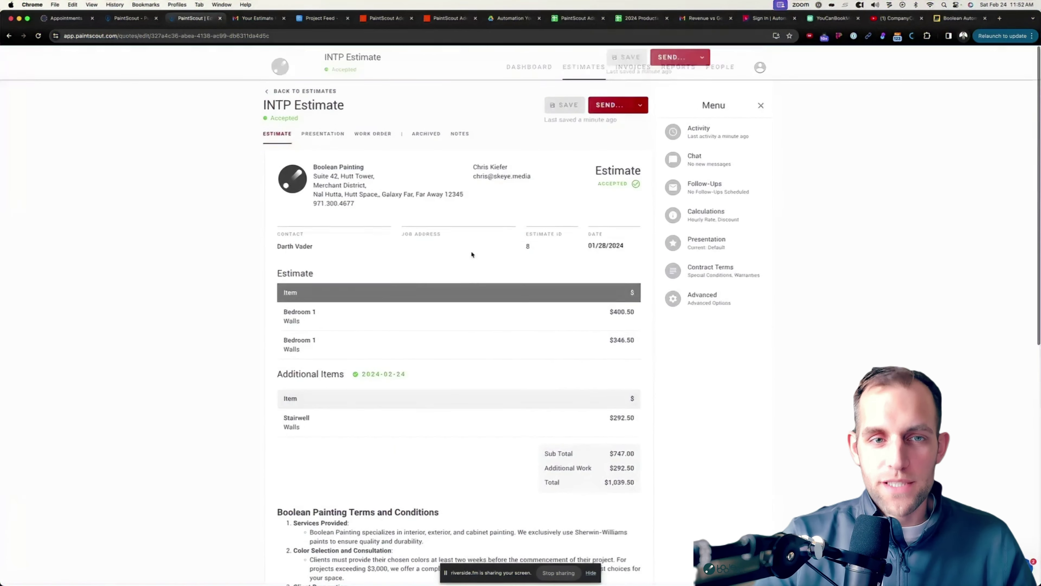
{"action": "left_click", "coordinate": [381, 20]}
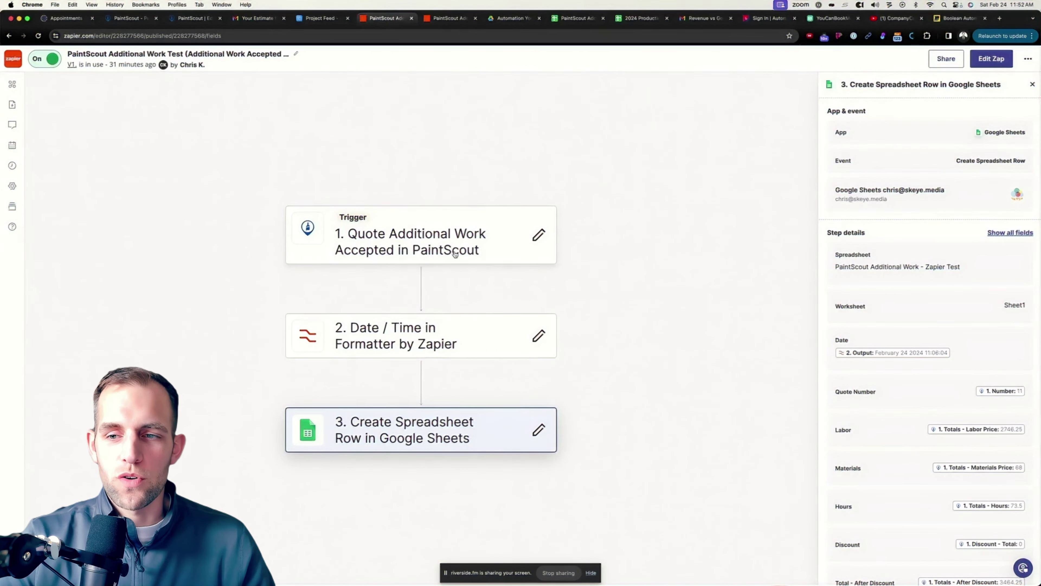
Open the zap draft and confirm the trigger event stays Quote Additional Work Accepted.
{"action": "left_click", "coordinate": [472, 254]}
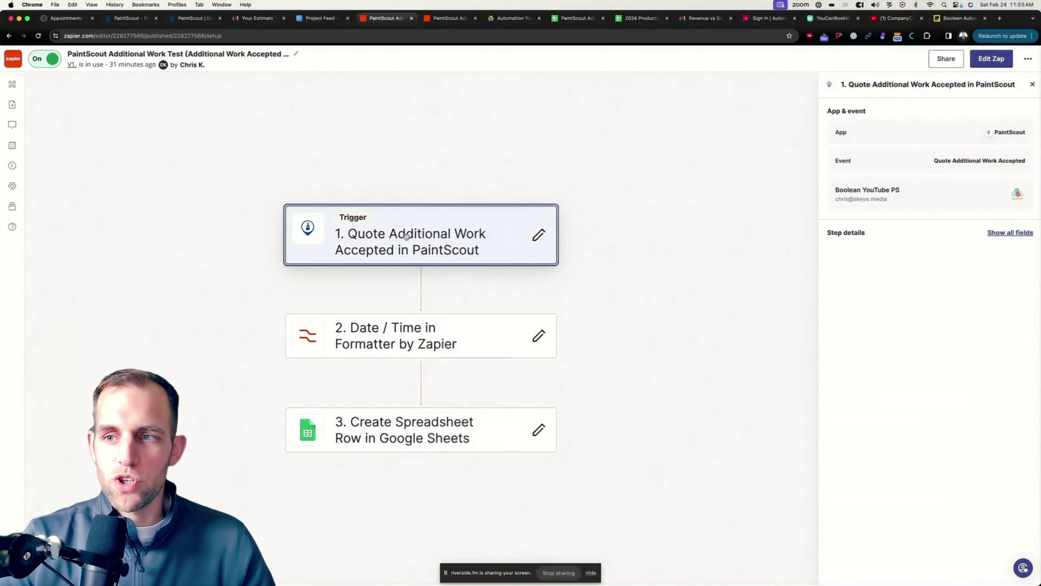
{"action": "left_click", "coordinate": [991, 58]}
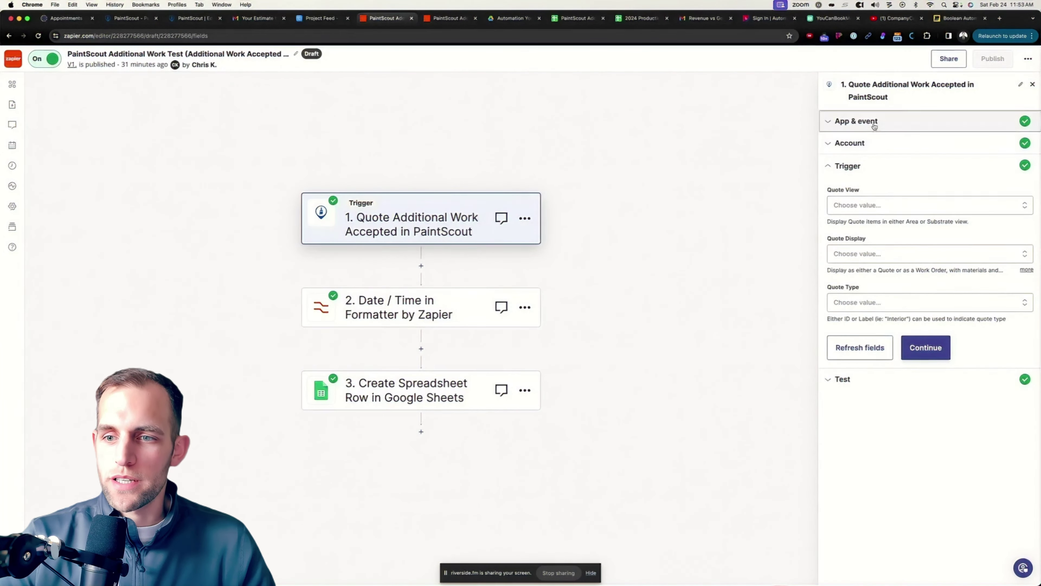
{"action": "left_click", "coordinate": [873, 122]}
{"action": "left_click", "coordinate": [862, 222]}
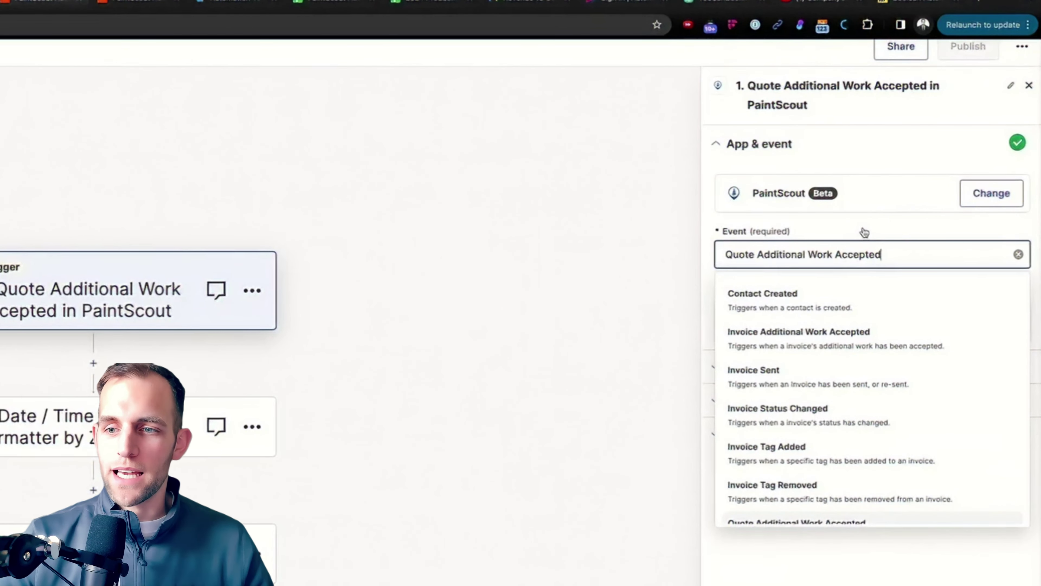
{"action": "left_click", "coordinate": [624, 245]}
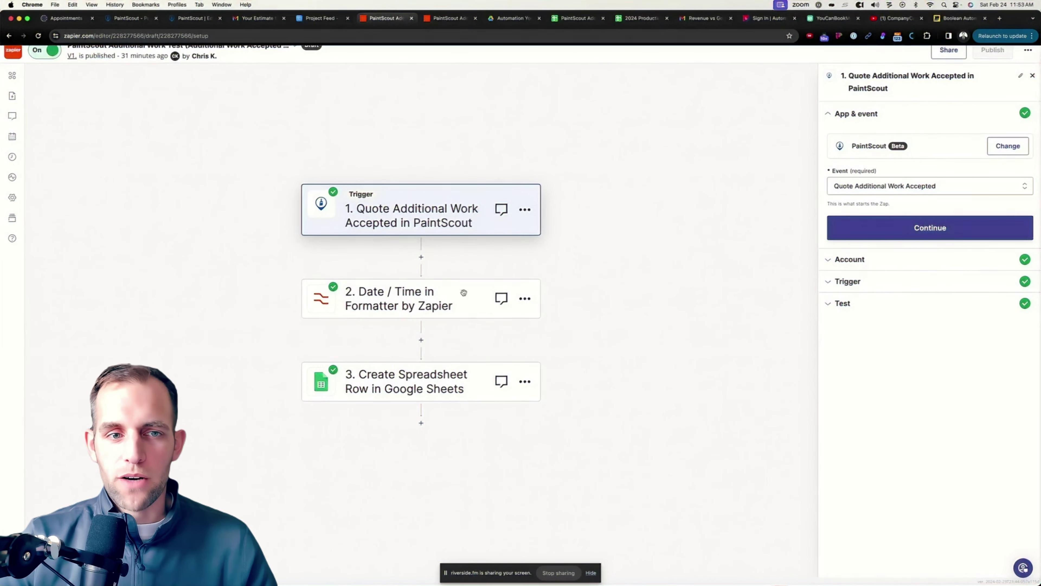
{"action": "scroll", "coordinate": [423, 232], "scroll_direction": "down", "scroll_amount": 1}
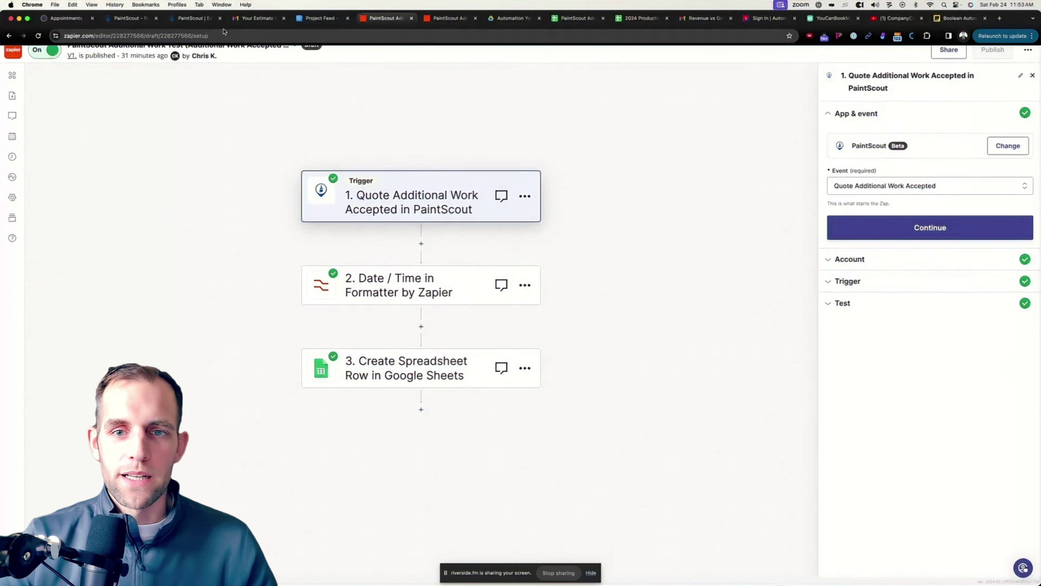
{"action": "left_click", "coordinate": [570, 18]}
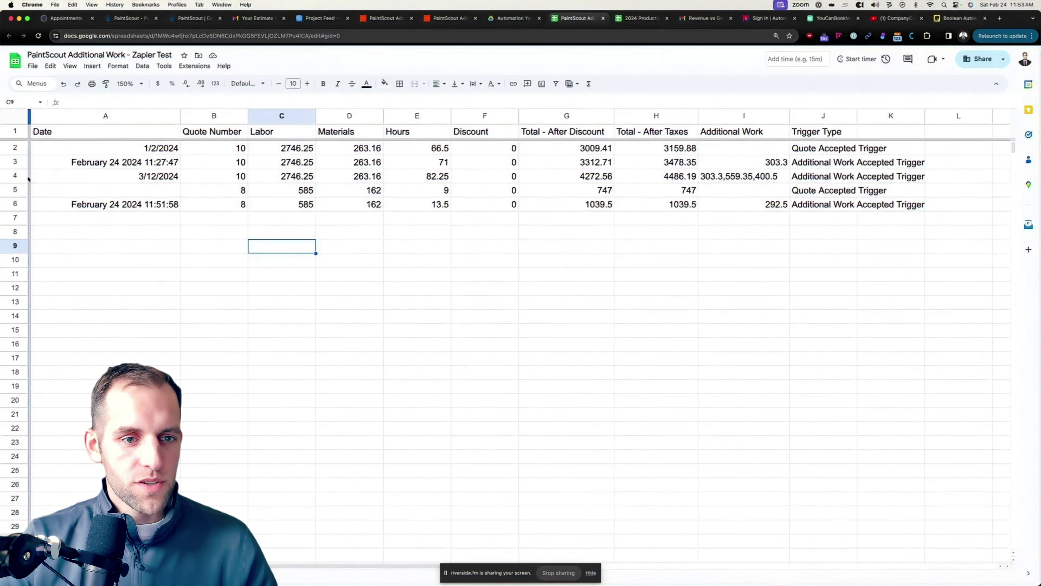
Hide the old test rows 2–4 in the Google Sheets log.
{"action": "left_click_drag", "start_coordinate": [28, 176], "coordinate": [19, 145]}
{"action": "right_click", "coordinate": [19, 145]}
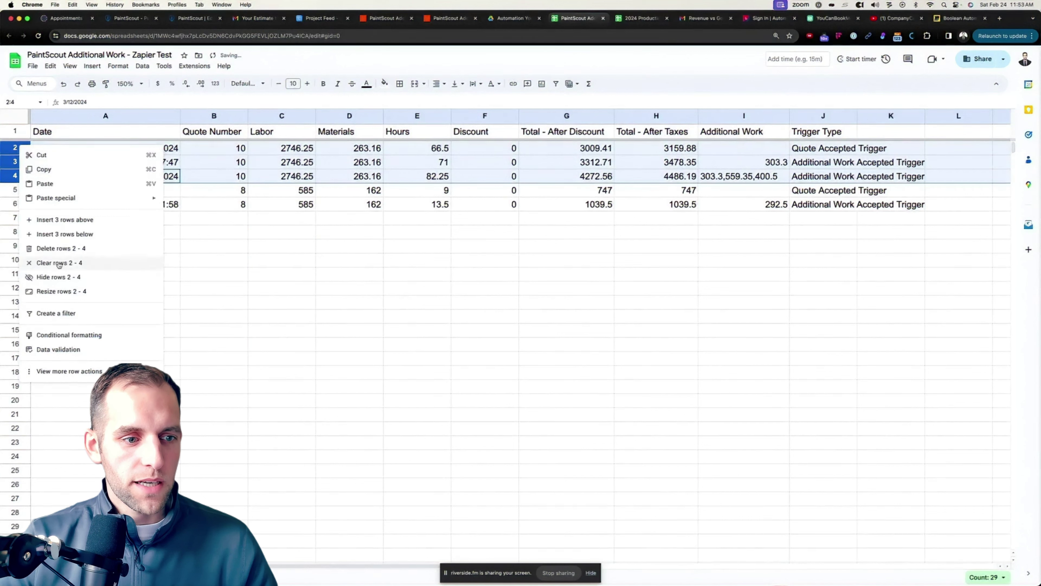
{"action": "left_click", "coordinate": [52, 276]}
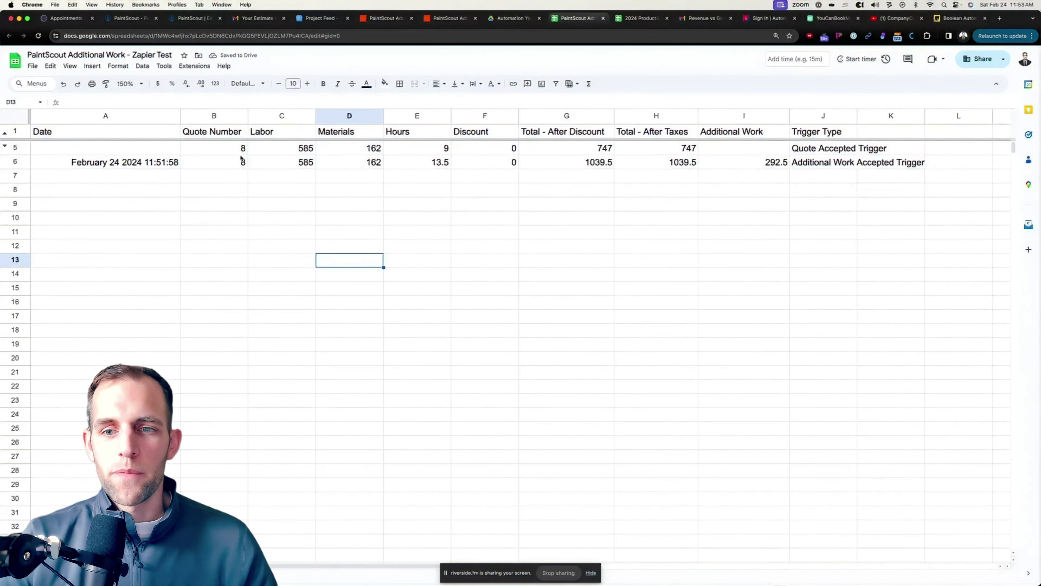
{"action": "left_click", "coordinate": [551, 225]}
Inspect quote 8's Quote Accepted row (747) and Additional Work Accepted row (292.5, 1039.5).
{"action": "left_click", "coordinate": [825, 149]}
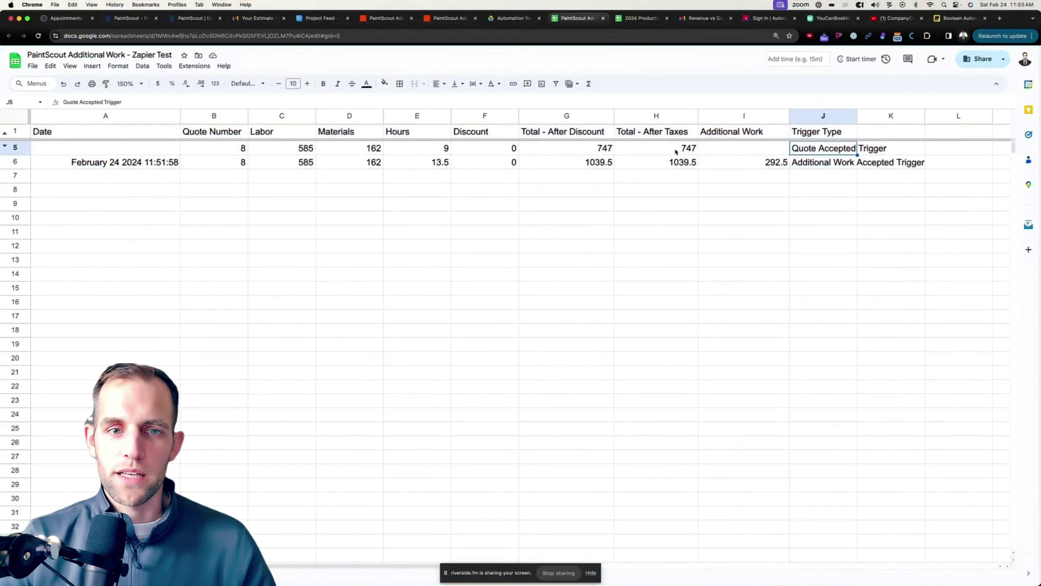
{"action": "left_click", "coordinate": [433, 19]}
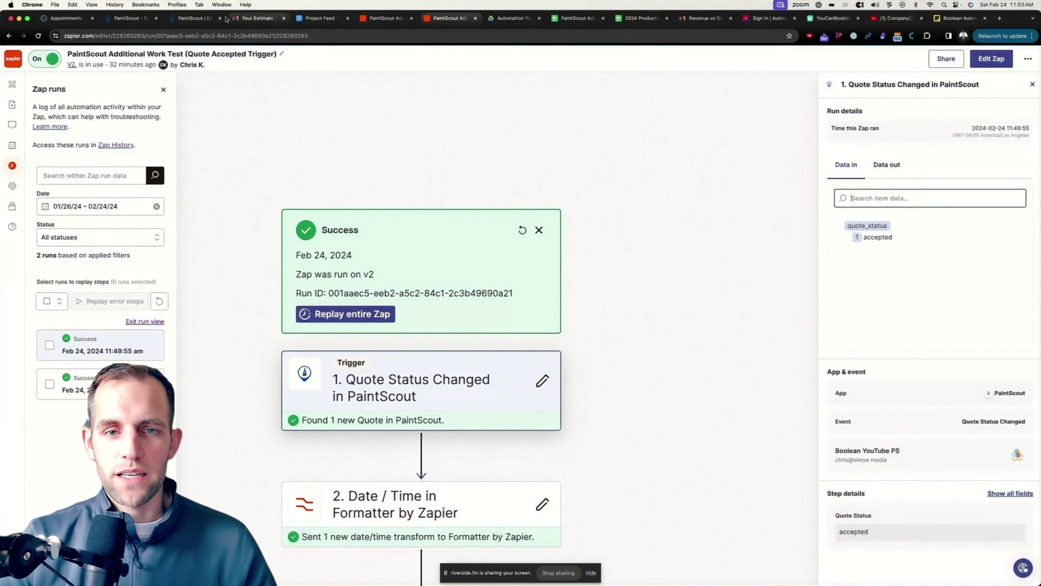
{"action": "left_click", "coordinate": [575, 18]}
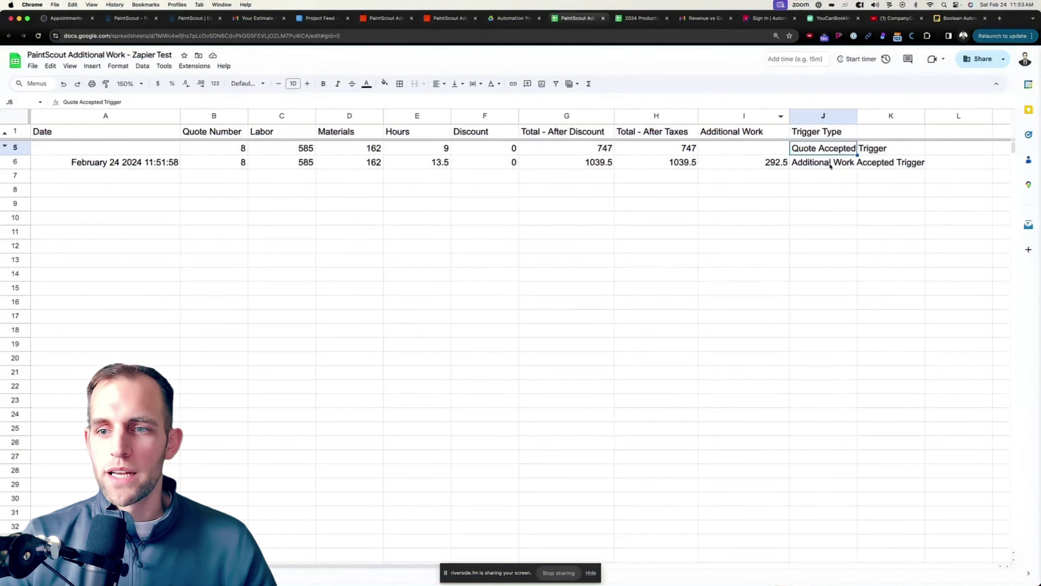
{"action": "left_click", "coordinate": [829, 165]}
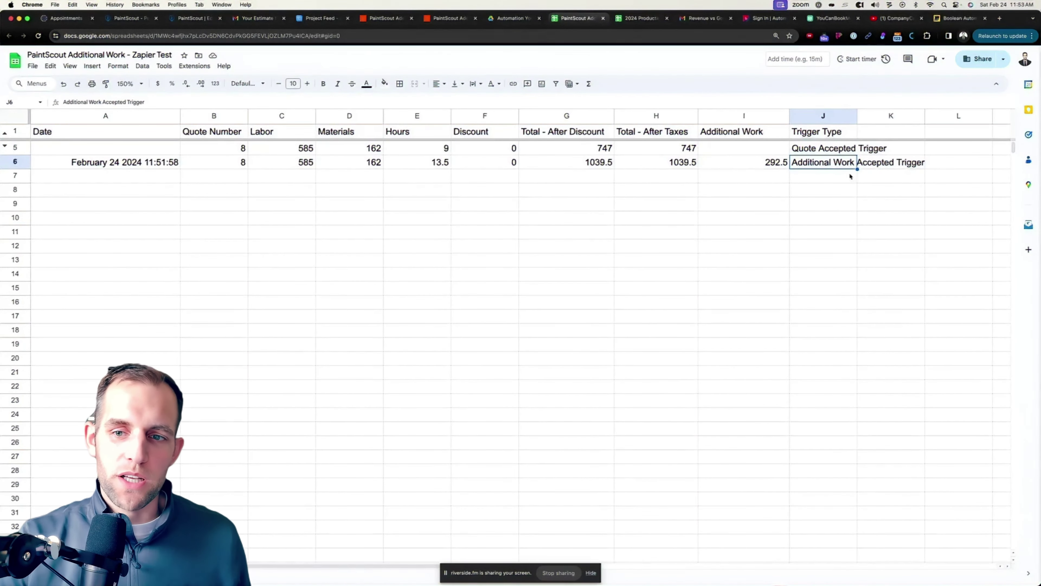
{"action": "left_click", "coordinate": [746, 165]}
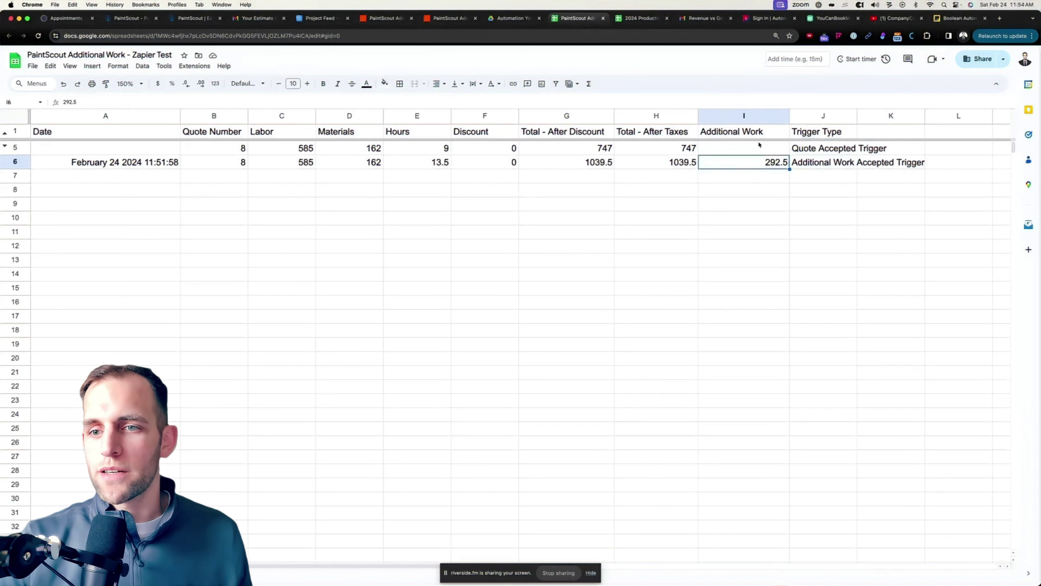